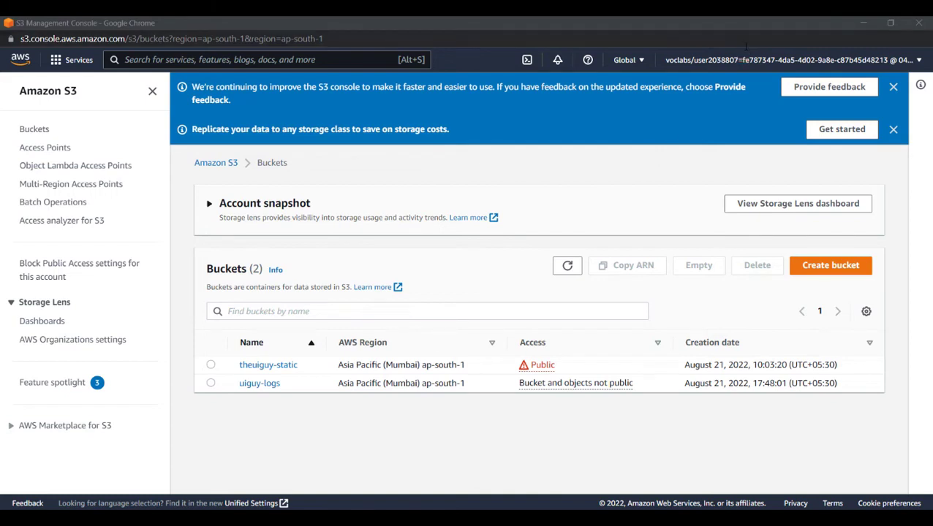
# Step: Start creating an S3 bucket in the Mumbai region and name it uiguy-replication-demo
pyautogui.click(830, 265)
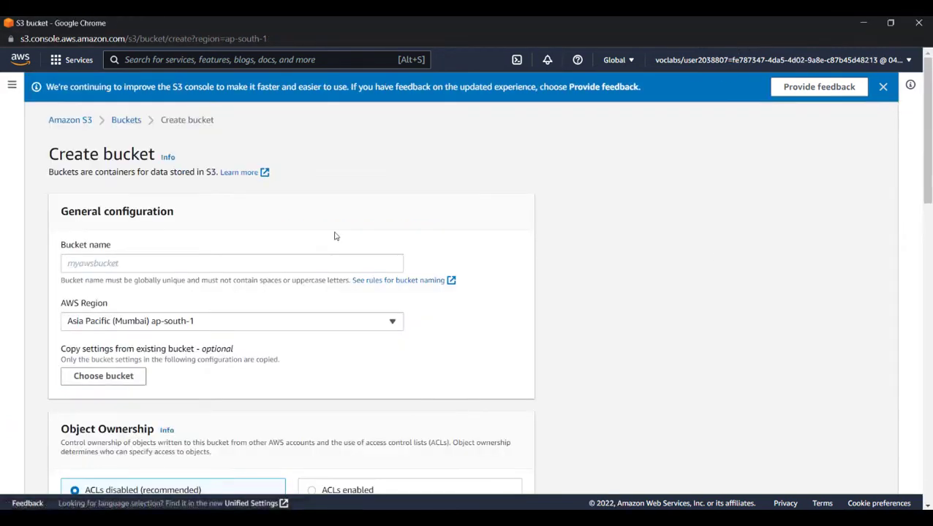
pyautogui.click(238, 265)
pyautogui.write('uiguy-replicati')
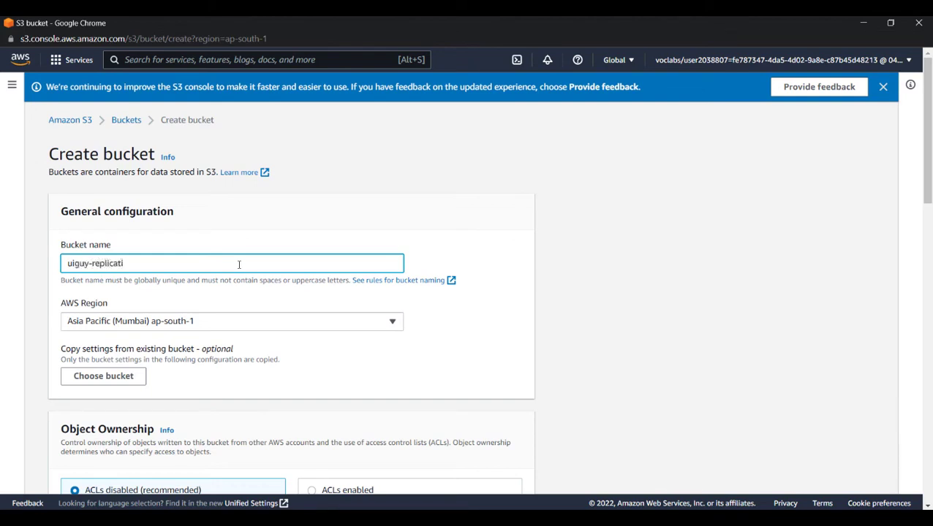
pyautogui.write('on-demo')
# Step: Enable bucket versioning for uiguy-replication-demo, keep all public access blocked, and create the bucket
pyautogui.scroll(-6, 219, 367)
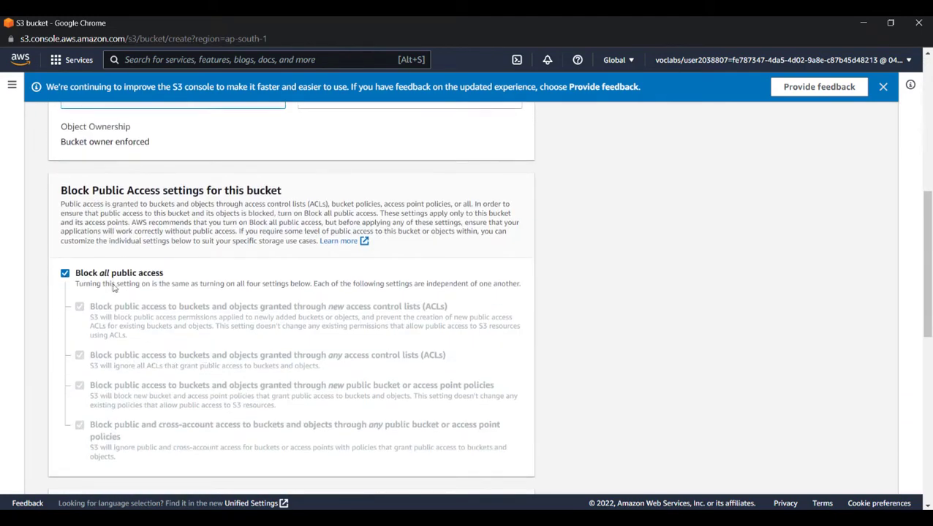
pyautogui.scroll(-3, 113, 288)
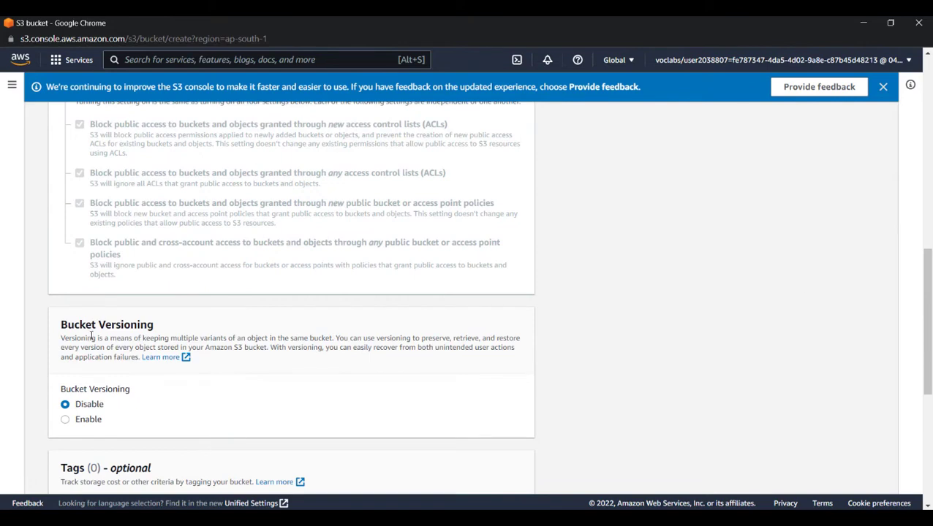
pyautogui.click(65, 419)
pyautogui.scroll(-3, 176, 409)
pyautogui.scroll(-3, 211, 412)
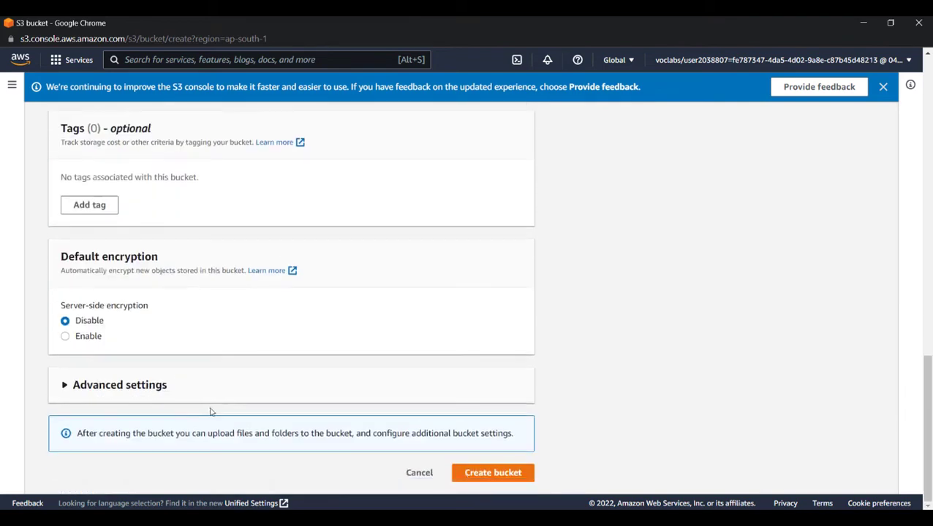
pyautogui.click(495, 475)
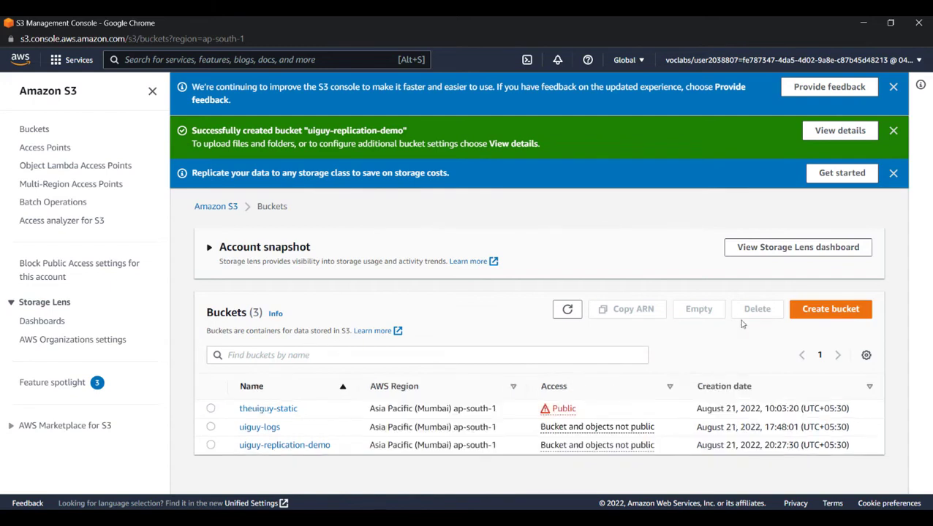
# Step: Start creating a second bucket named uiguy-replication-2 in the Asia Pacific (Tokyo) ap-northeast-1 region
pyautogui.click(839, 313)
pyautogui.click(271, 262)
pyautogui.write('u')
pyautogui.press('BackSpace')
pyautogui.write('uiguy-replication-2')
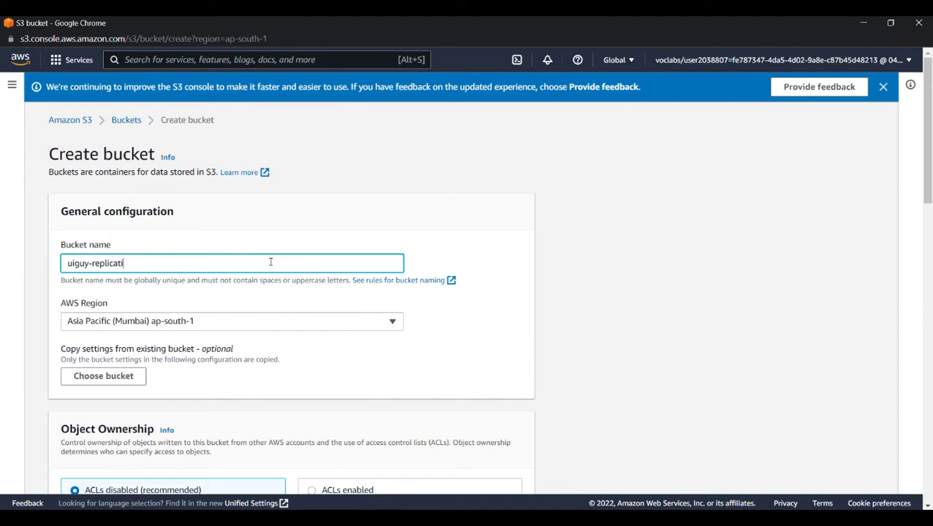
pyautogui.click(218, 328)
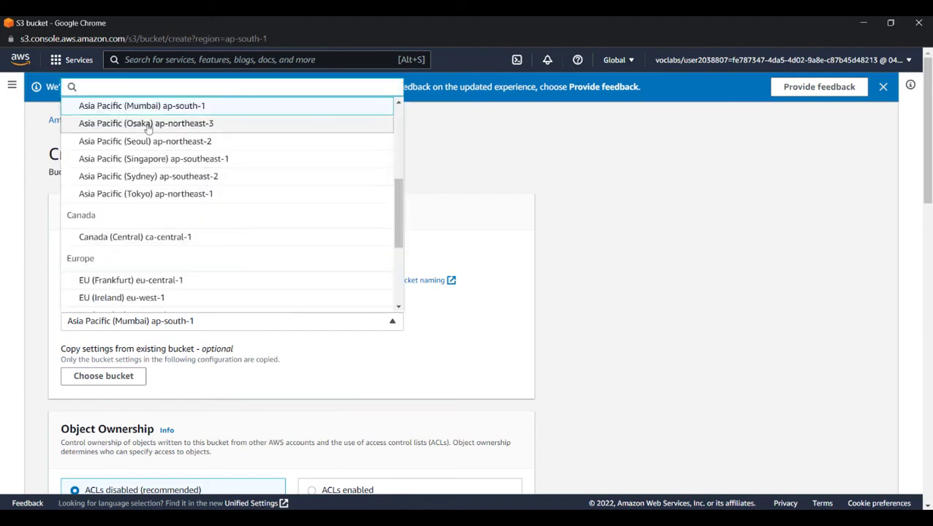
pyautogui.click(149, 195)
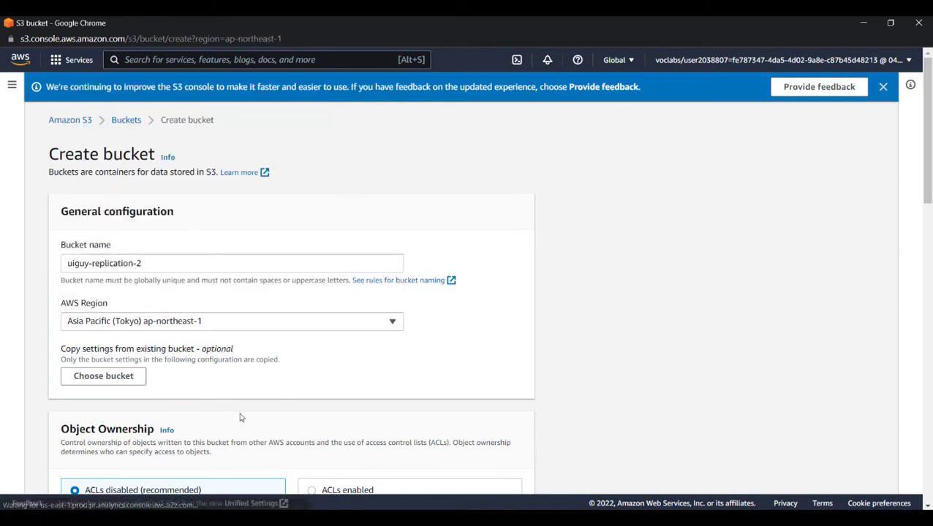
# Step: Enable bucket versioning for uiguy-replication-2 and create the bucket
pyautogui.scroll(-6, 380, 401)
pyautogui.scroll(-3, 196, 365)
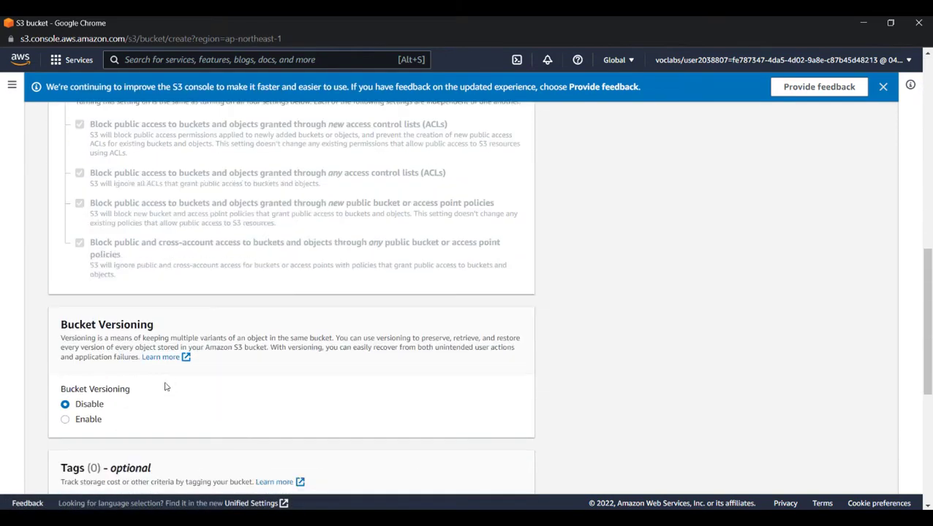
pyautogui.click(65, 419)
pyautogui.scroll(-5, 213, 391)
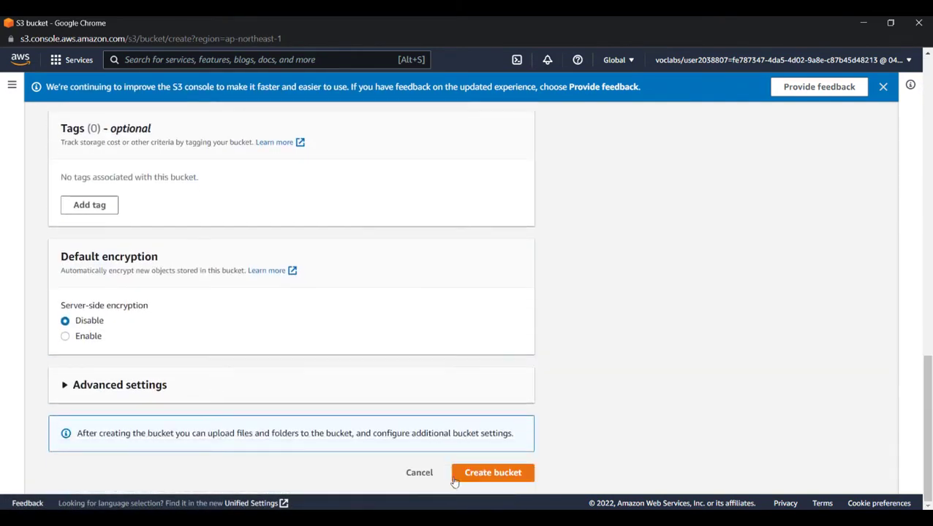
pyautogui.click(503, 475)
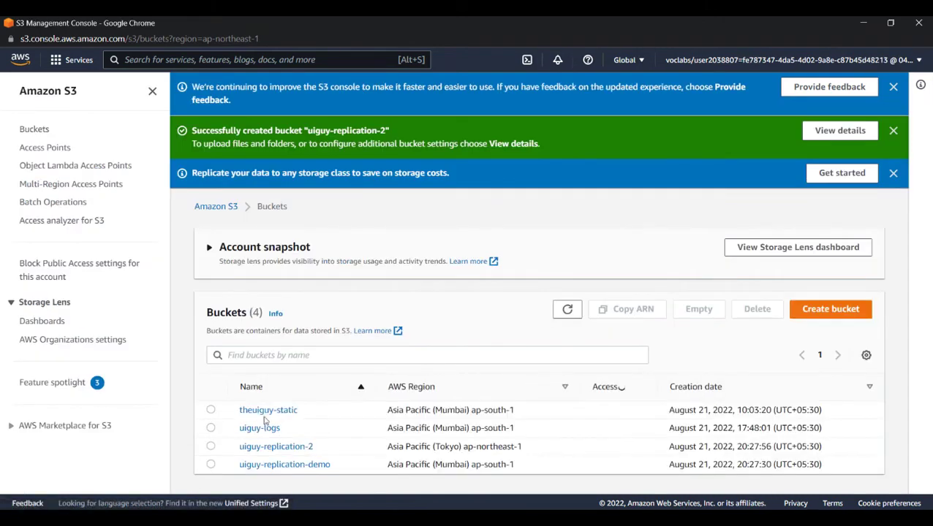
# Step: Upload Designing_Distributed_Systems.pdf from the Desktop to the uiguy-replication-demo bucket and close the upload summary
pyautogui.click(305, 465)
pyautogui.click(838, 343)
pyautogui.click(430, 268)
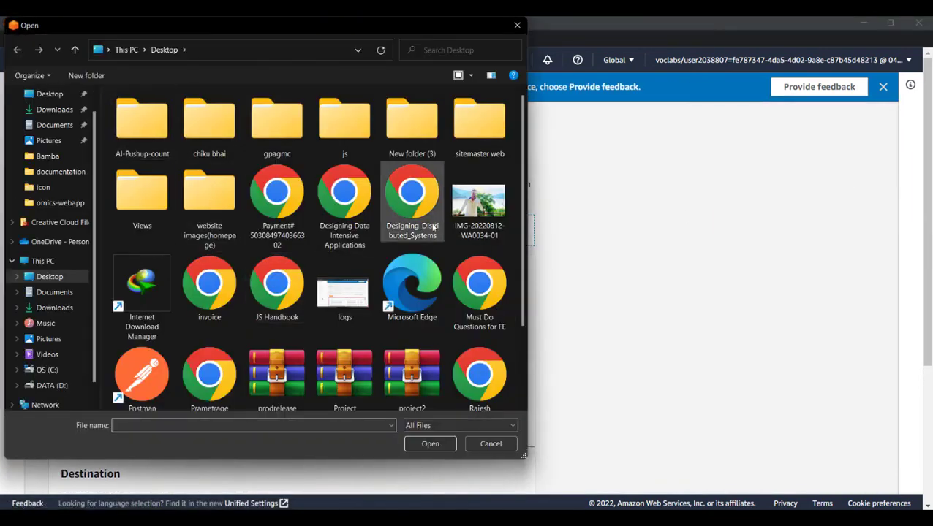
pyautogui.doubleClick(395, 206)
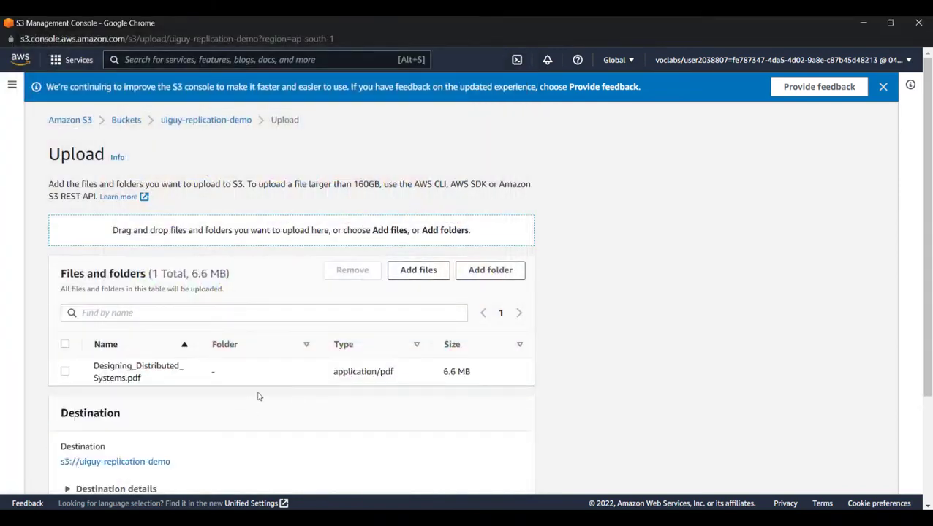
pyautogui.scroll(-2, 230, 402)
pyautogui.click(499, 472)
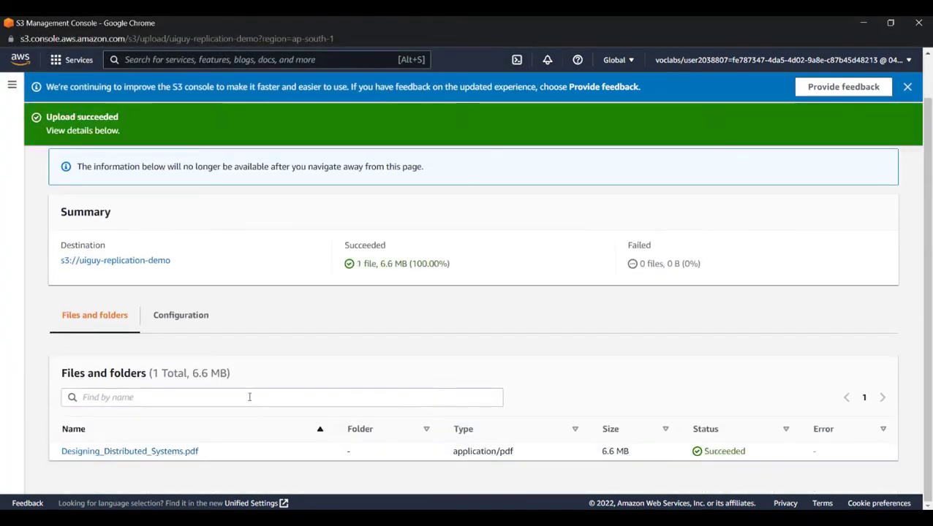
pyautogui.click(874, 169)
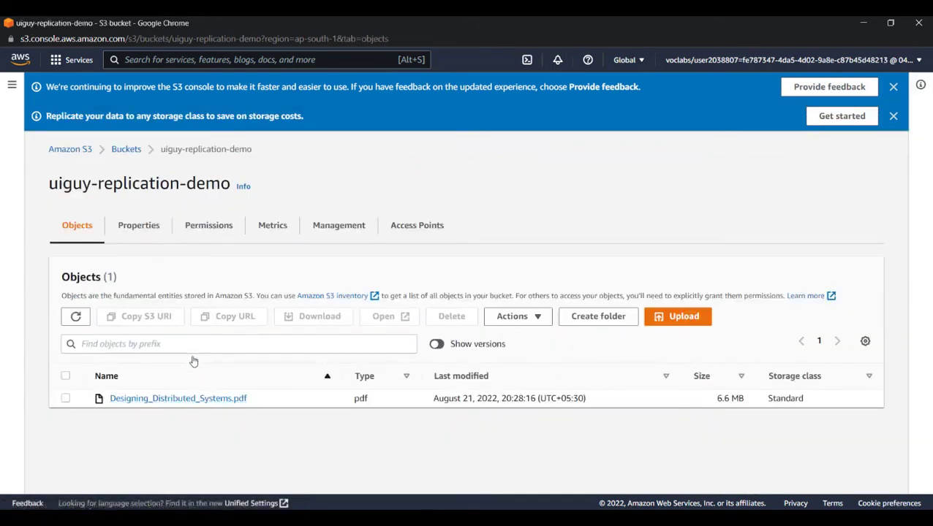
# Step: Check the object list of the uiguy-replication-2 bucket and return to the bucket list
pyautogui.click(126, 149)
pyautogui.click(276, 403)
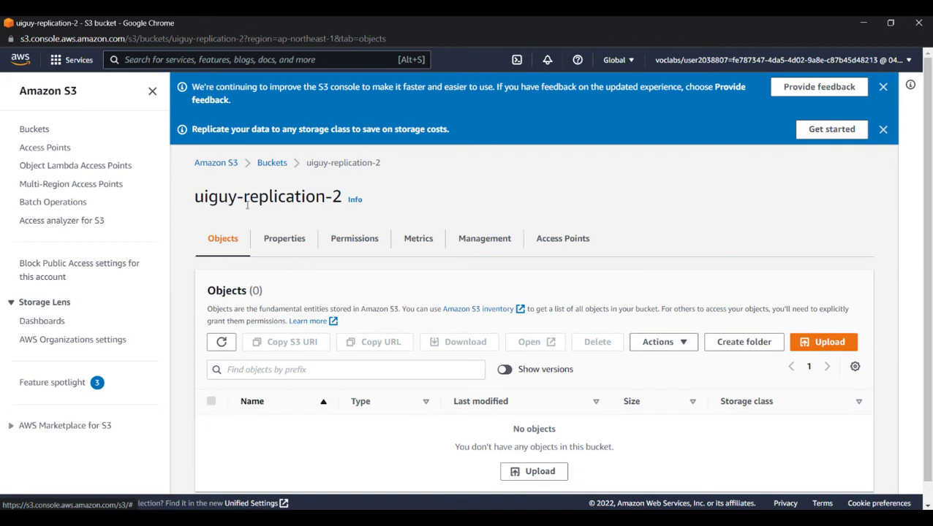
pyautogui.click(272, 162)
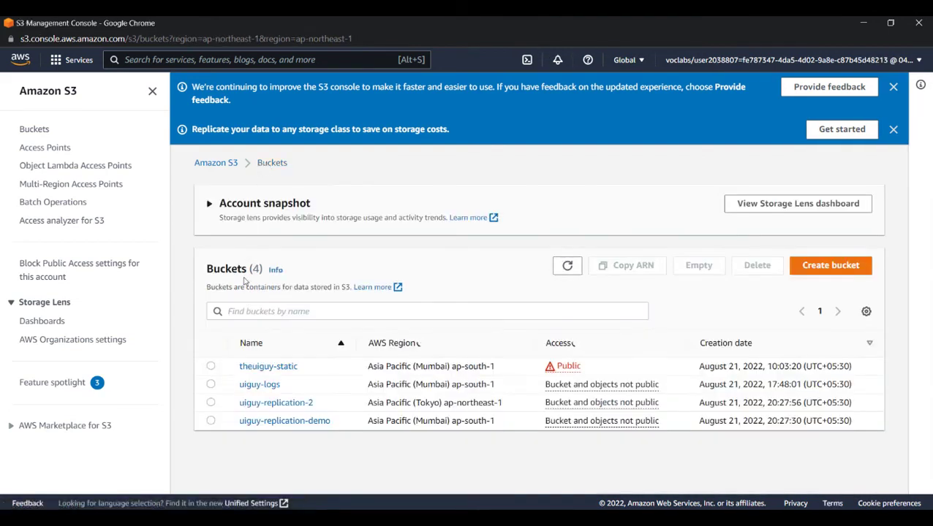
# Step: Start a replication rule for the uiguy-replication-demo bucket and name it demo-replication
pyautogui.click(266, 422)
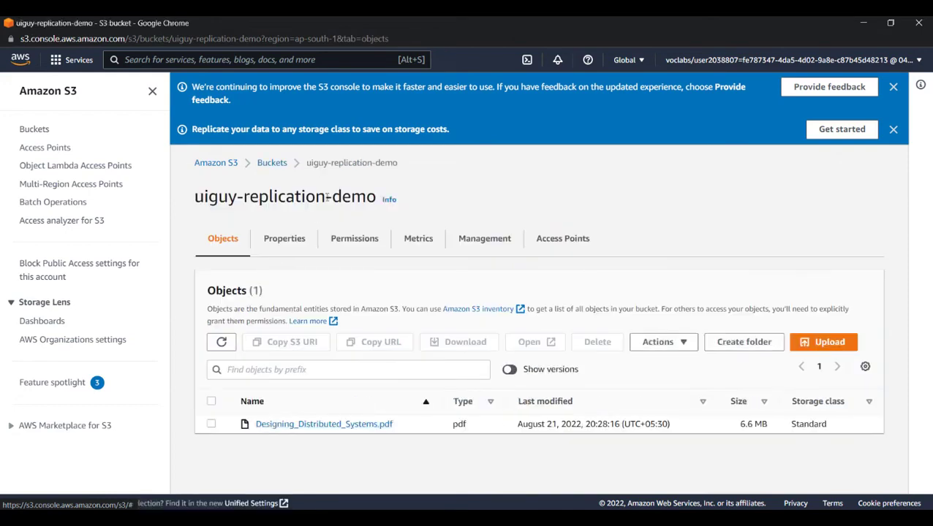
pyautogui.click(477, 241)
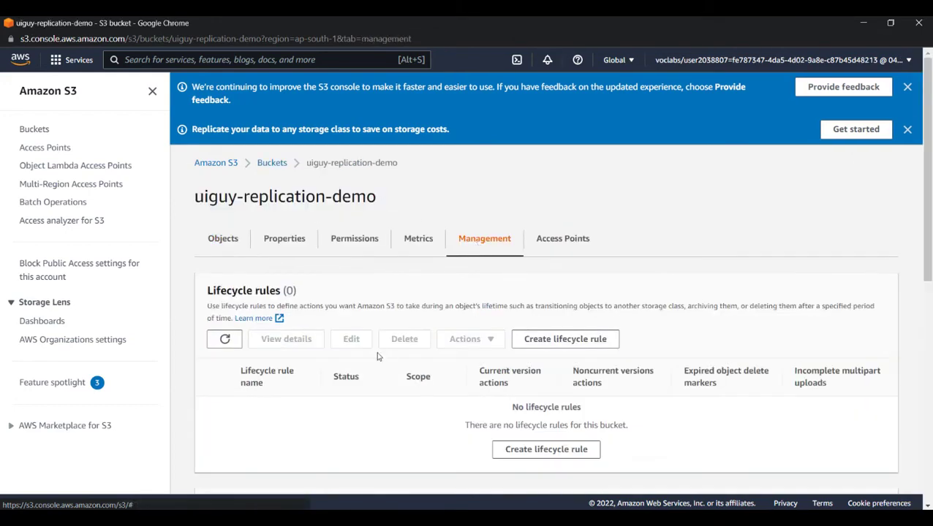
pyautogui.scroll(-3, 378, 356)
pyautogui.scroll(-1, 289, 311)
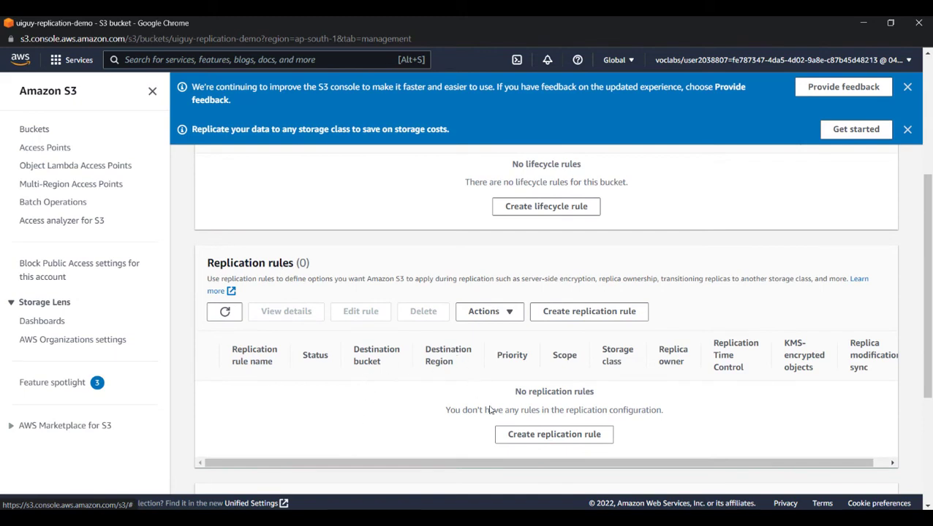
pyautogui.click(528, 437)
pyautogui.click(132, 246)
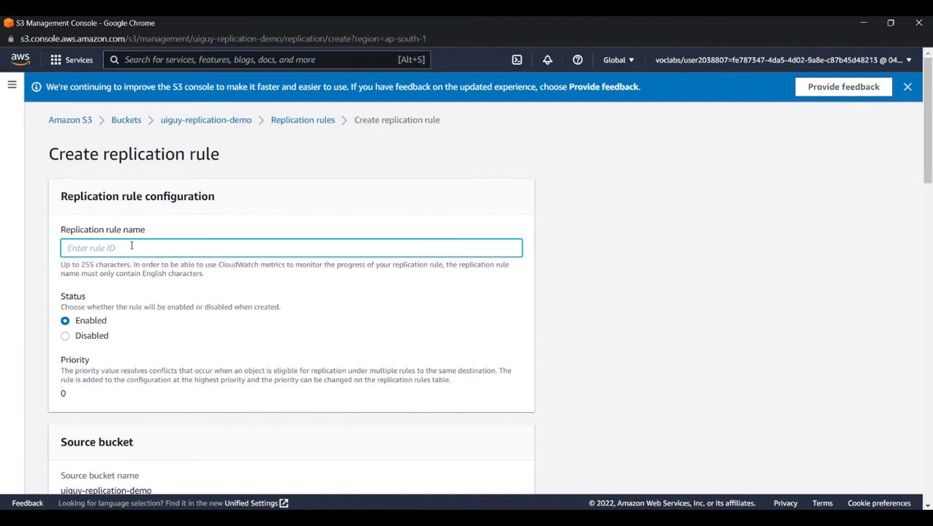
pyautogui.write('demo-replication')
# Step: Apply the rule to all objects in the source bucket and choose uiguy-replication-2 in this account as its destination
pyautogui.scroll(-3, 162, 298)
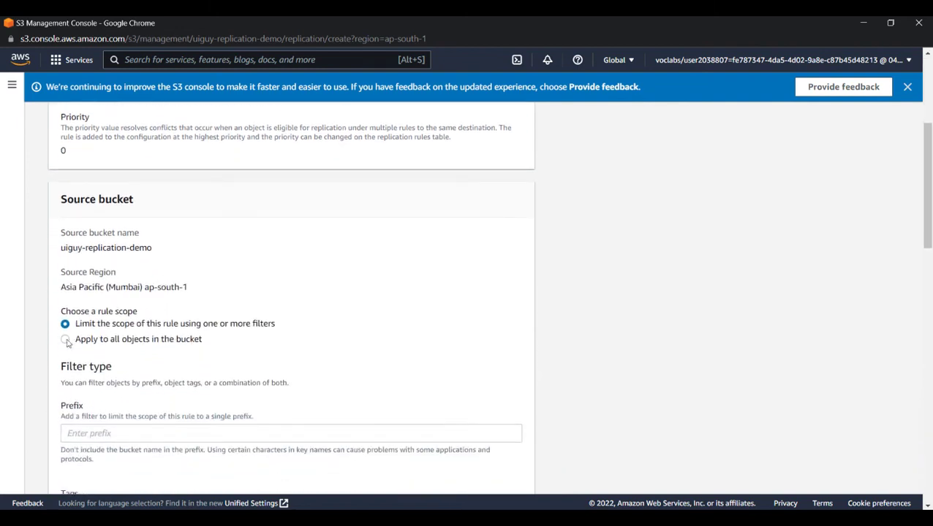
pyautogui.click(65, 340)
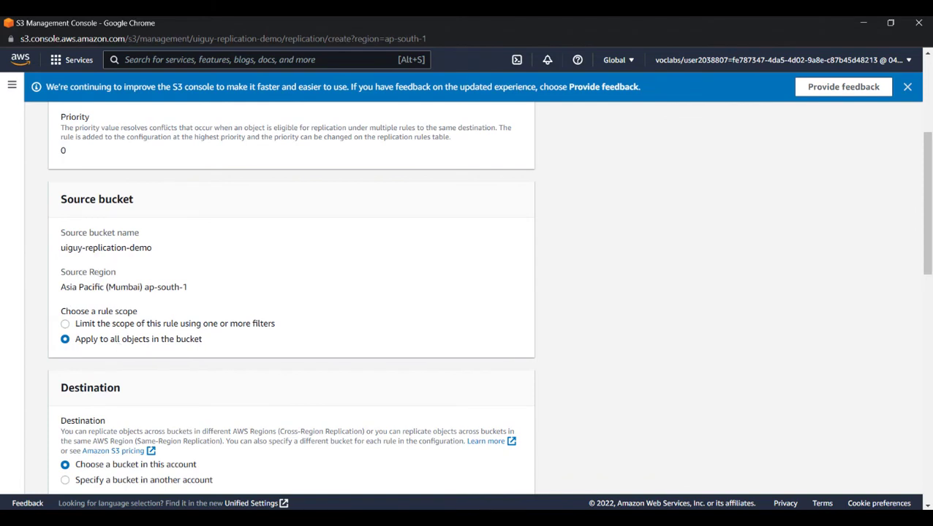
pyautogui.scroll(-3, 171, 376)
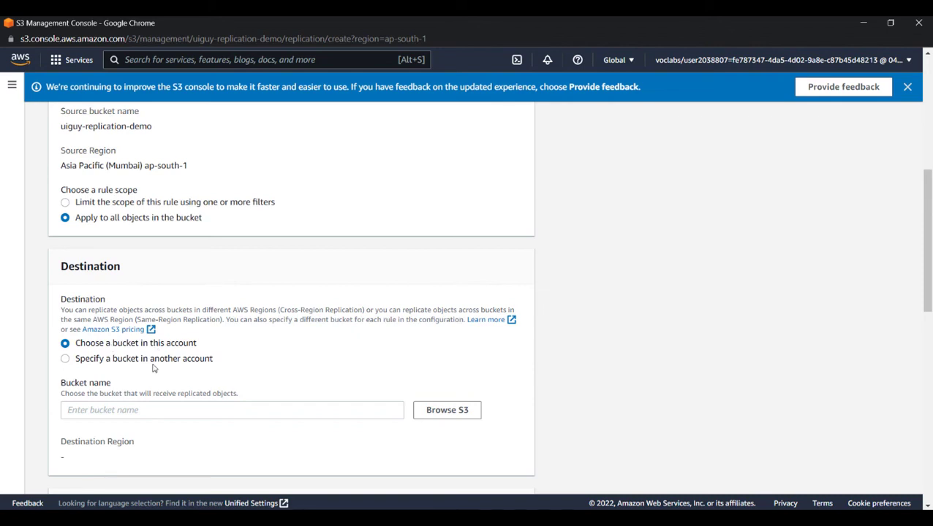
pyautogui.click(447, 411)
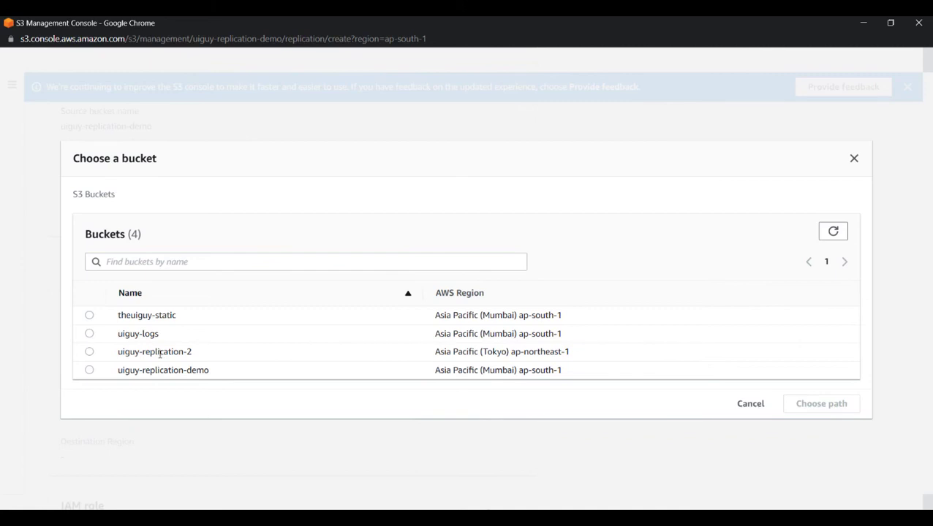
pyautogui.click(87, 353)
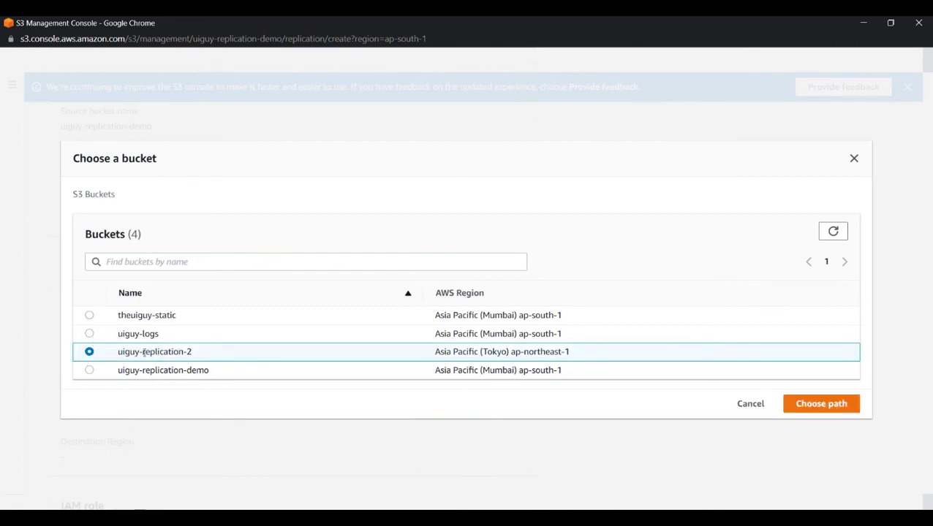
pyautogui.click(811, 403)
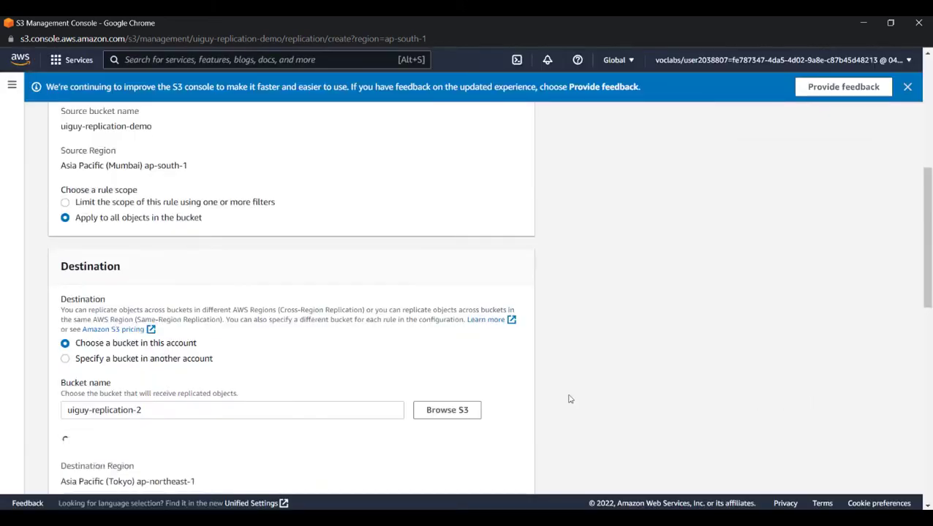
# Step: Set the rule's IAM role using the option to choose from existing roles, and save the replication rule
pyautogui.scroll(-4, 382, 379)
pyautogui.scroll(2, 355, 373)
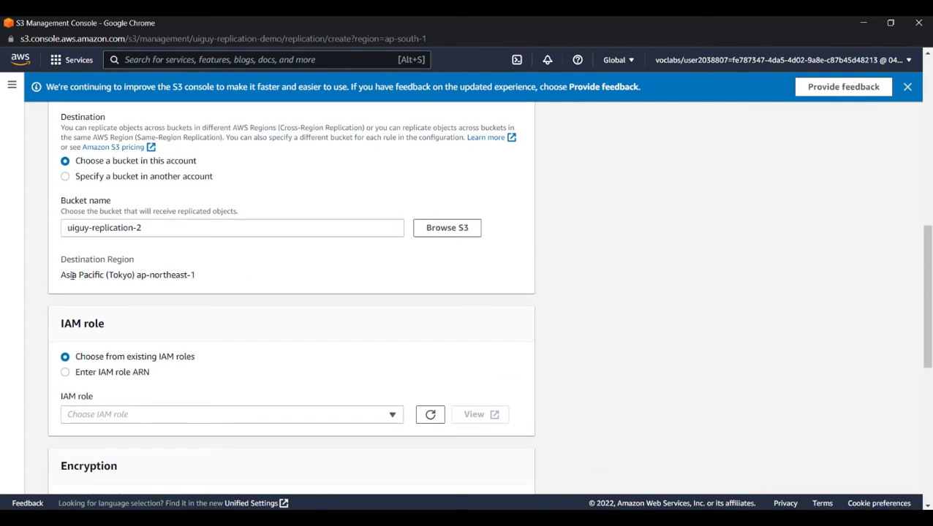
pyautogui.moveTo(78, 274); pyautogui.dragTo(110, 274)
pyautogui.doubleClick(121, 275)
pyautogui.scroll(-1, 179, 329)
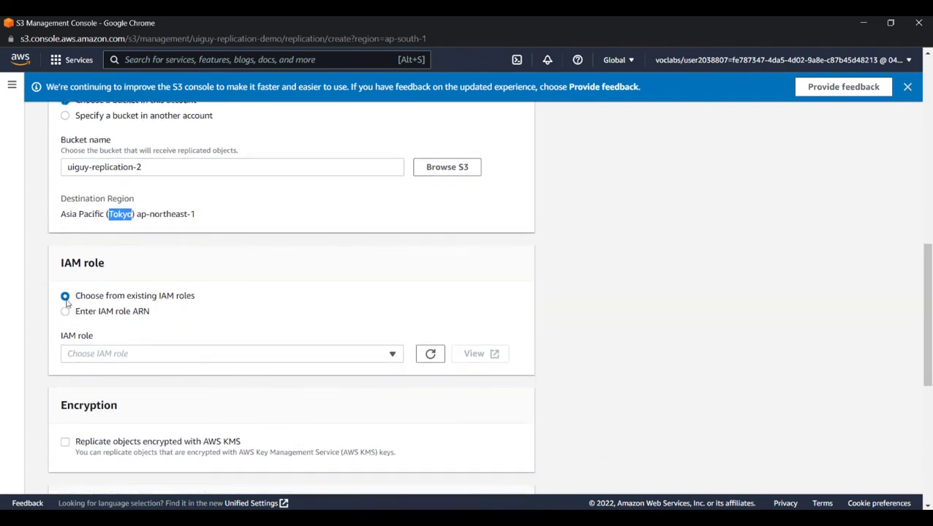
pyautogui.click(65, 312)
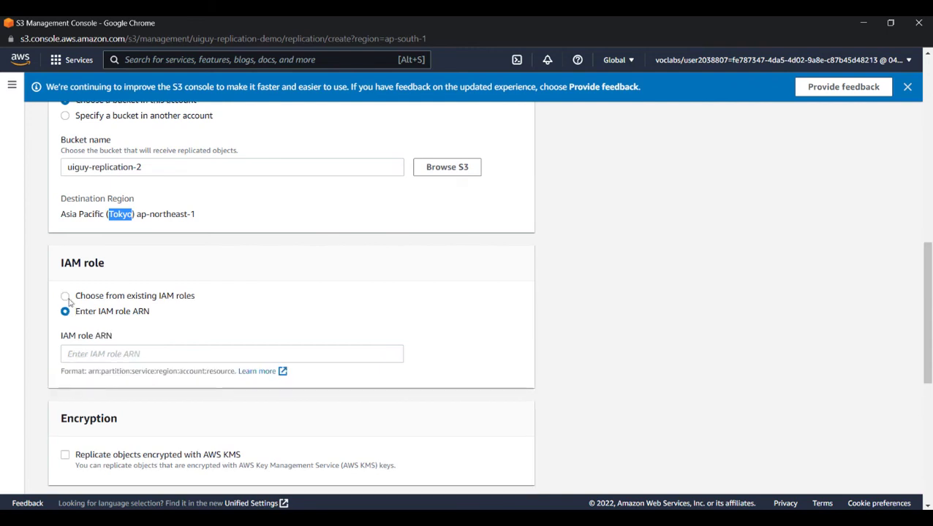
pyautogui.click(65, 296)
pyautogui.click(212, 309)
pyautogui.scroll(-6, 210, 309)
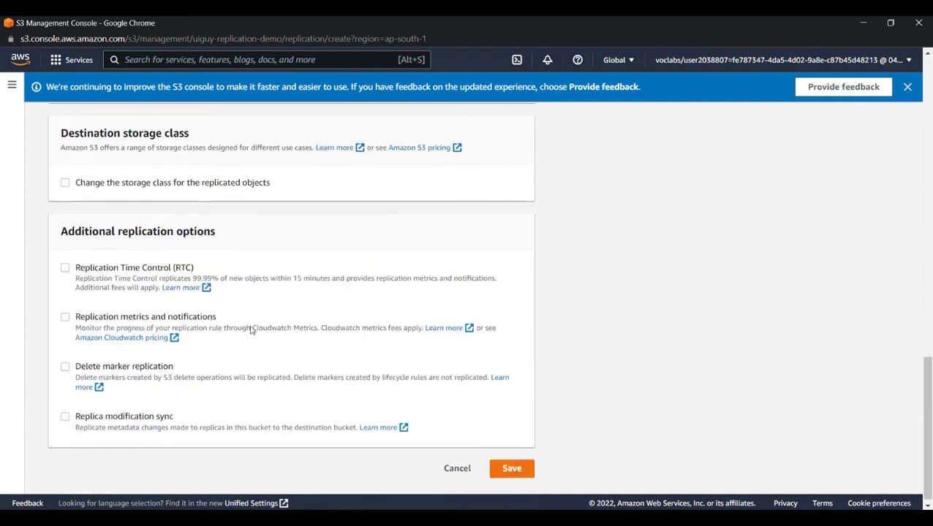
pyautogui.click(514, 472)
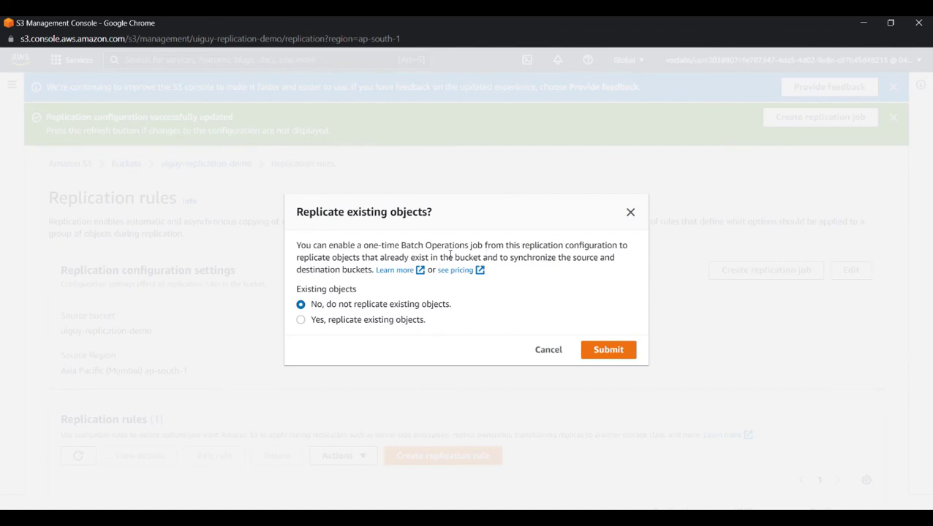
# Step: Submit the replication prompt with the option not to replicate existing objects
pyautogui.moveTo(400, 245); pyautogui.dragTo(471, 246)
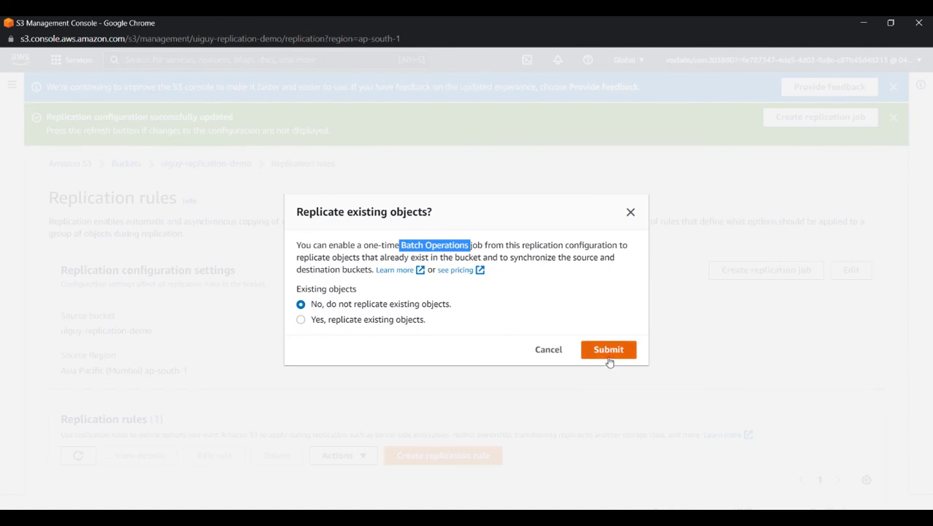
pyautogui.click(305, 335)
pyautogui.click(596, 354)
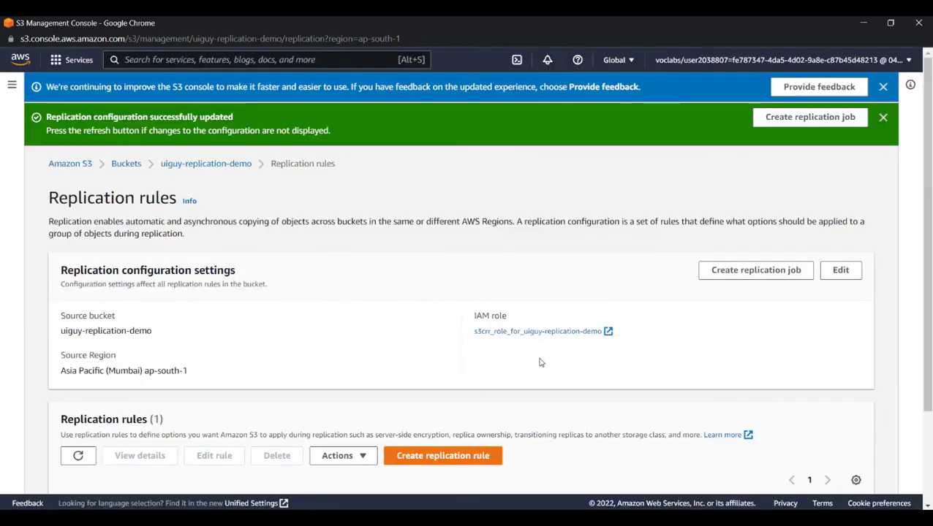
# Step: Upload JS Handbook.pdf from the Desktop folder to the uiguy-replication-demo bucket and return to its object list
pyautogui.scroll(-2, 141, 211)
pyautogui.scroll(2, 141, 211)
pyautogui.click(188, 163)
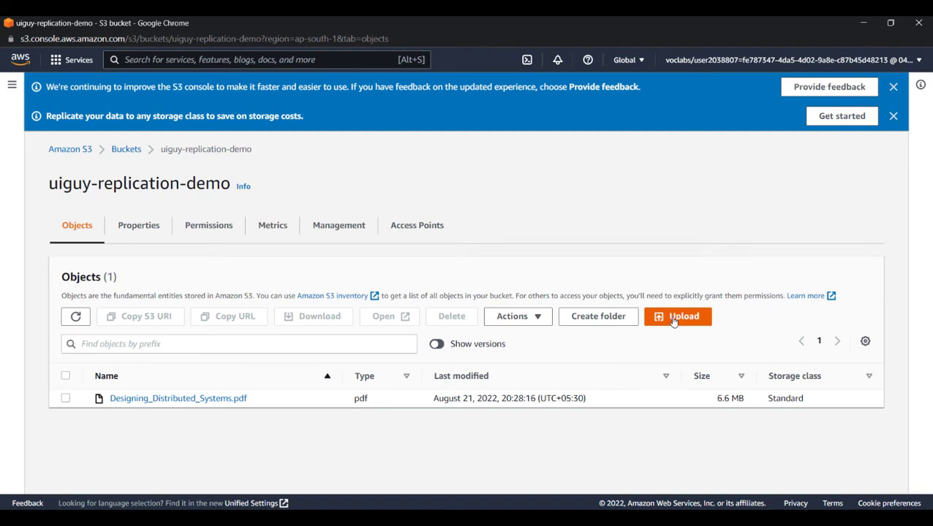
pyautogui.click(674, 319)
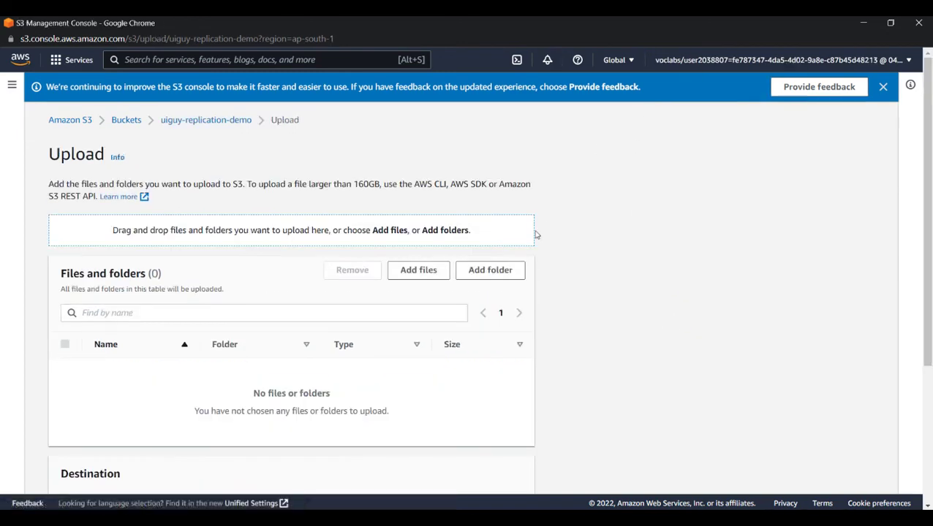
pyautogui.click(432, 272)
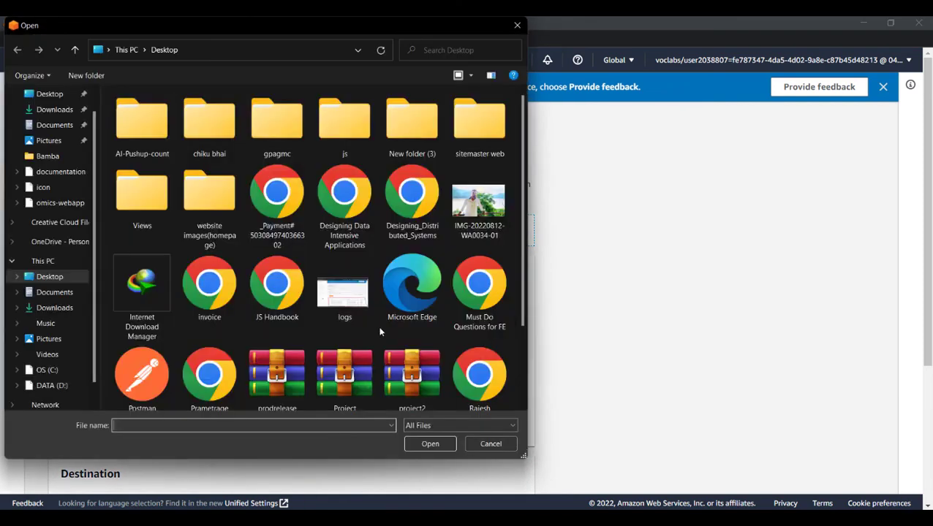
pyautogui.doubleClick(277, 287)
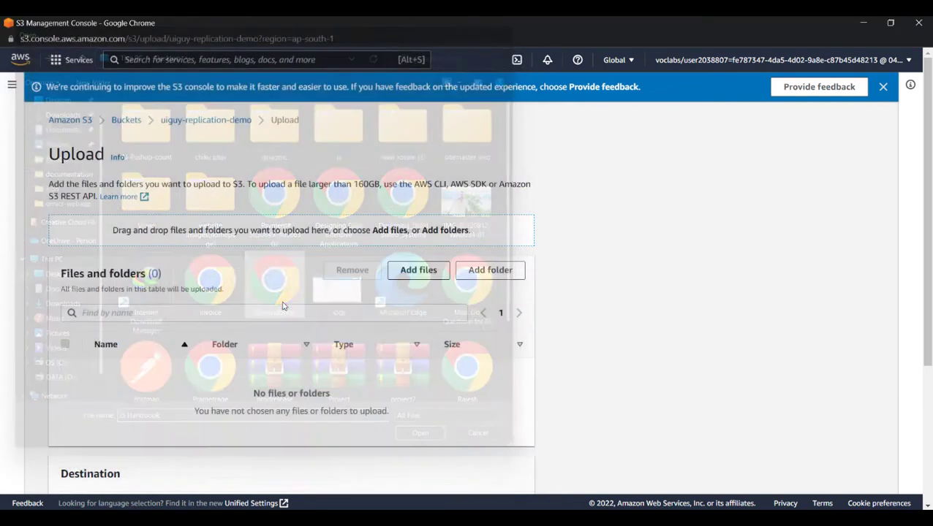
pyautogui.scroll(-2, 401, 408)
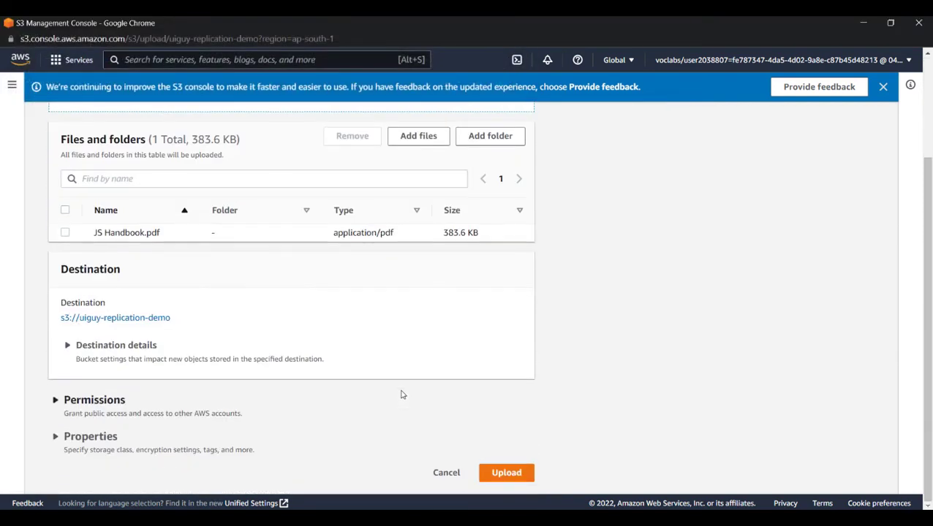
pyautogui.click(510, 473)
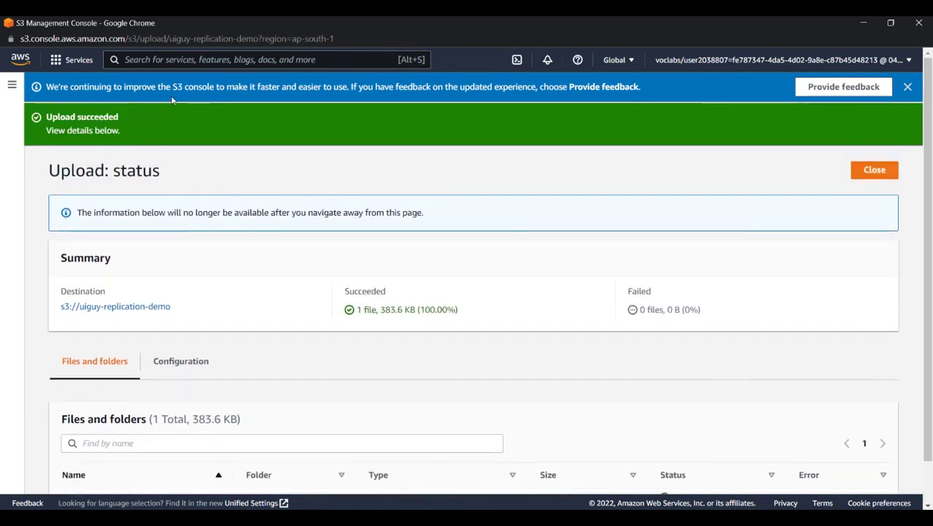
pyautogui.click(873, 170)
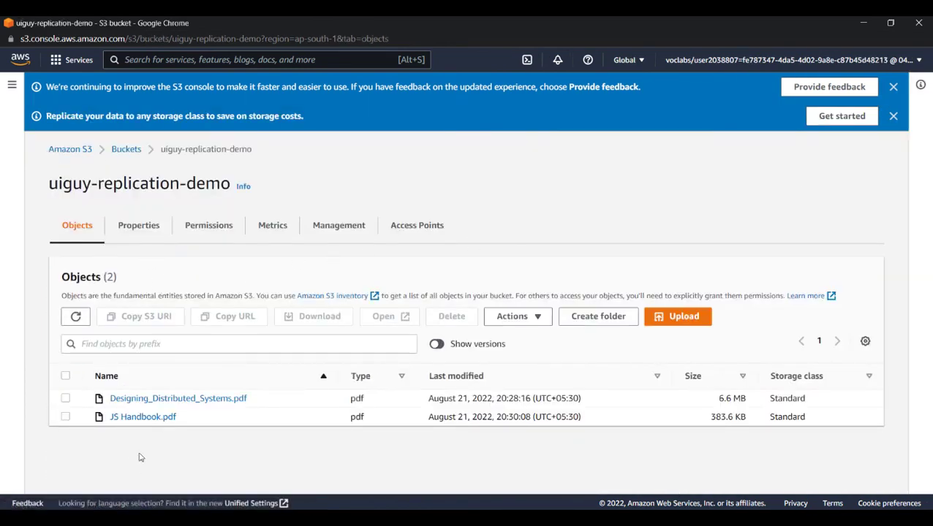
pyautogui.moveTo(170, 417); pyautogui.dragTo(108, 417)
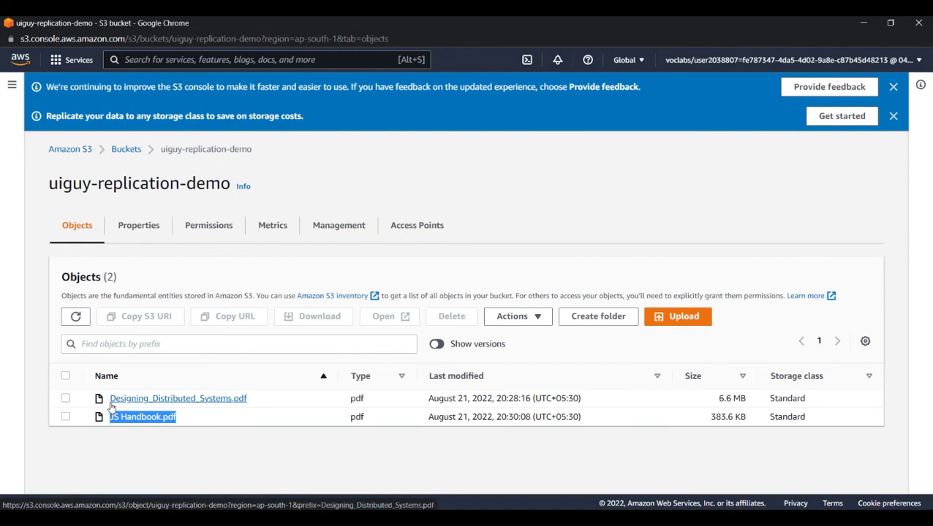
# Step: Check the uiguy-replication-2 bucket for the replicated JS Handbook.pdf, reviewing the bucket's properties and refreshing its object list
pyautogui.click(126, 150)
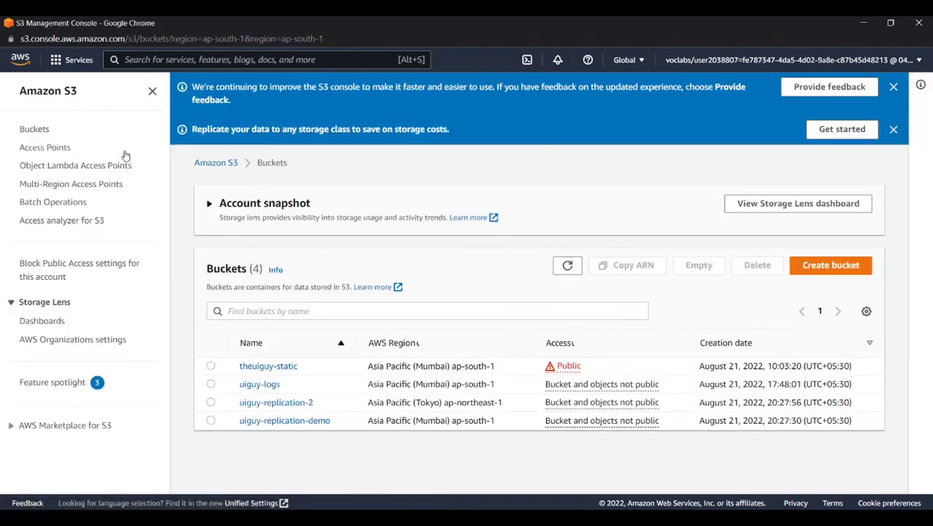
pyautogui.click(276, 401)
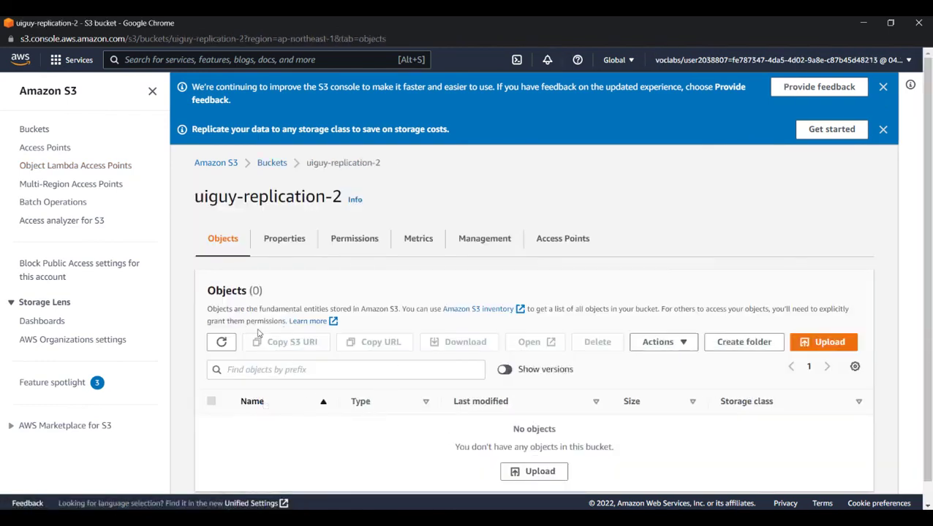
pyautogui.click(222, 342)
pyautogui.click(222, 342)
pyautogui.click(223, 346)
pyautogui.click(288, 246)
pyautogui.scroll(-4, 251, 338)
pyautogui.scroll(4, 263, 367)
pyautogui.click(225, 239)
pyautogui.click(223, 343)
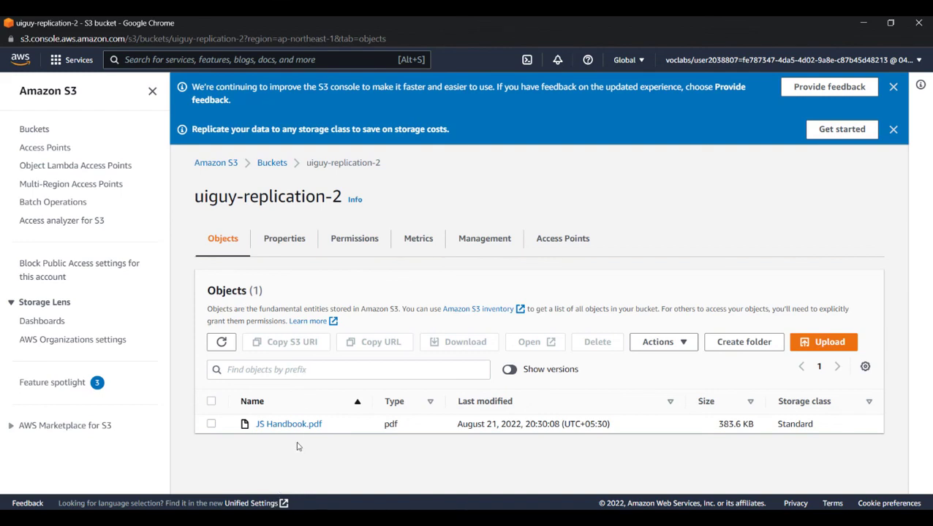
# Step: Show object versions in uiguy-replication-2 and in uiguy-replication-demo, and compare the version ID of JS Handbook.pdf between the two buckets
pyautogui.click(510, 370)
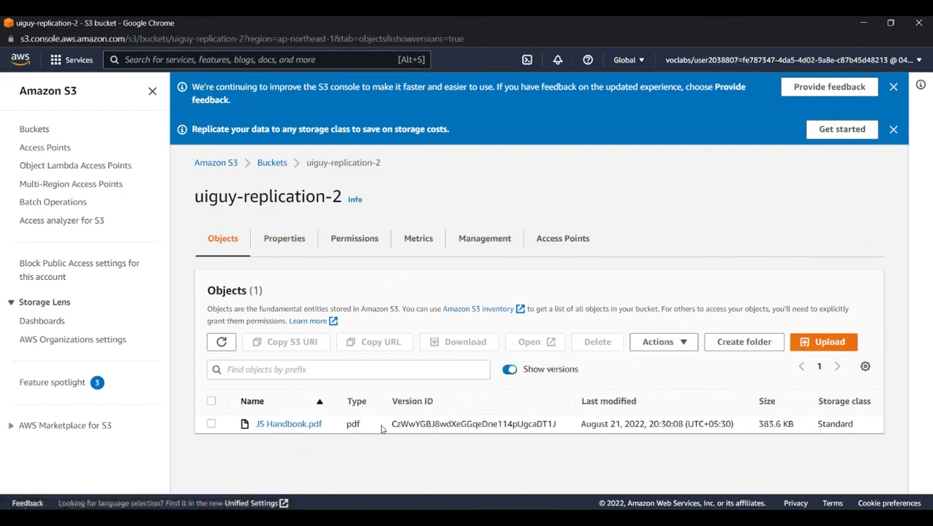
pyautogui.moveTo(391, 424); pyautogui.dragTo(410, 429)
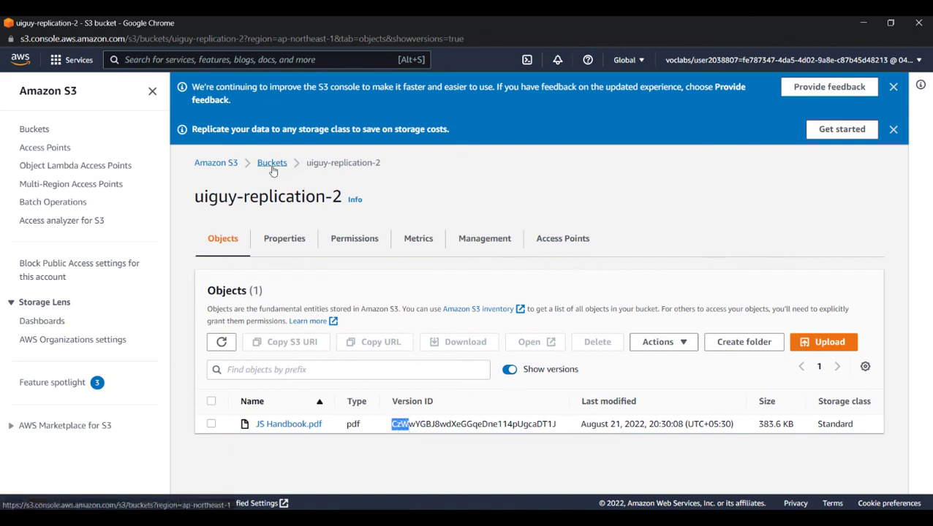
pyautogui.click(272, 165)
pyautogui.click(284, 420)
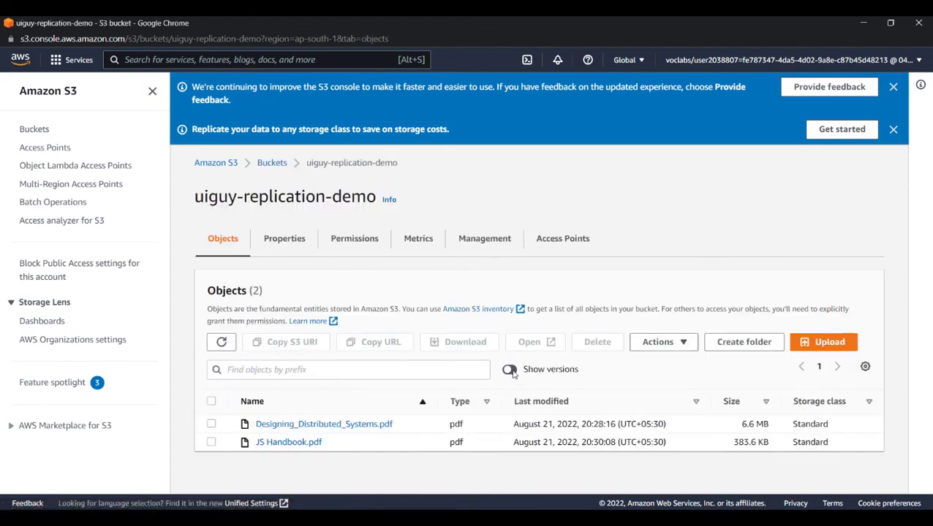
pyautogui.click(510, 369)
pyautogui.scroll(-1, 446, 457)
pyautogui.moveTo(454, 456); pyautogui.dragTo(478, 455)
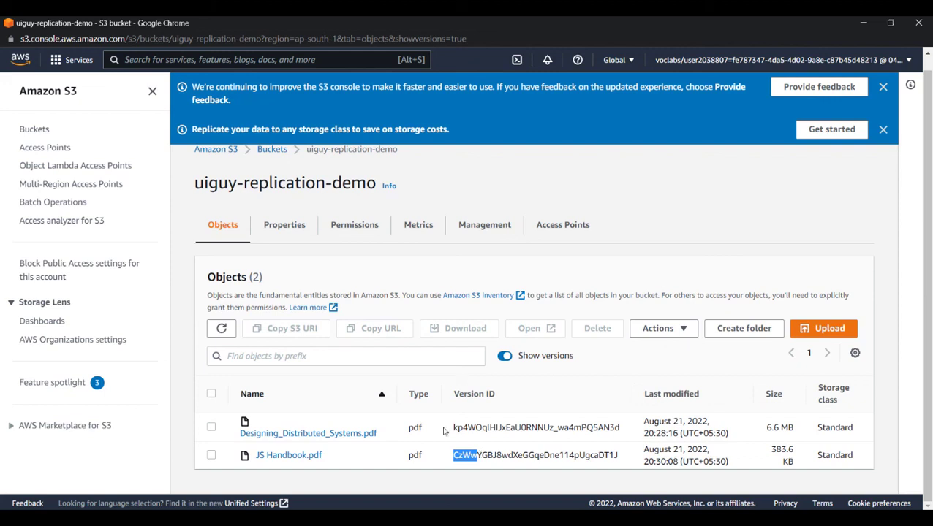